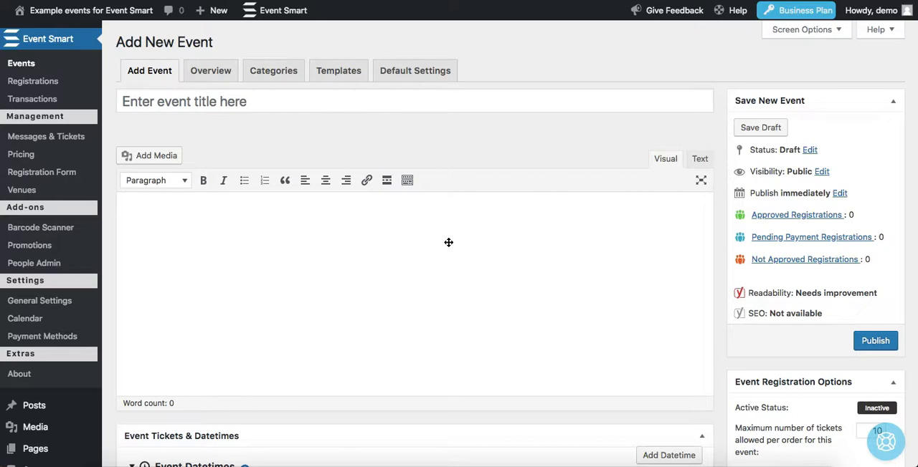
Step: Paste the terrarium workshop's details, dates and pricing into the event description and title the event "My Terrarium Workshop"
left_click(379, 246)
type("Event details  - A terrarium gardening workshop that has a introductory class and an advanced class.  Dates  - August 4 from 10:45 am to 12pm - August 11 from 10:45 am to 12pm  Pricing - Introduction to terrariums: $50 - Advanced terrarium design: $50 - Registration for both workshops: $85")
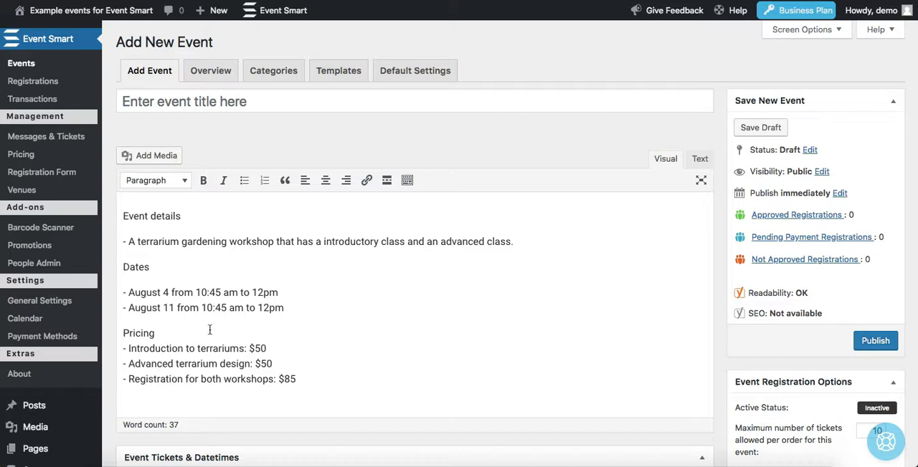
left_click(247, 103)
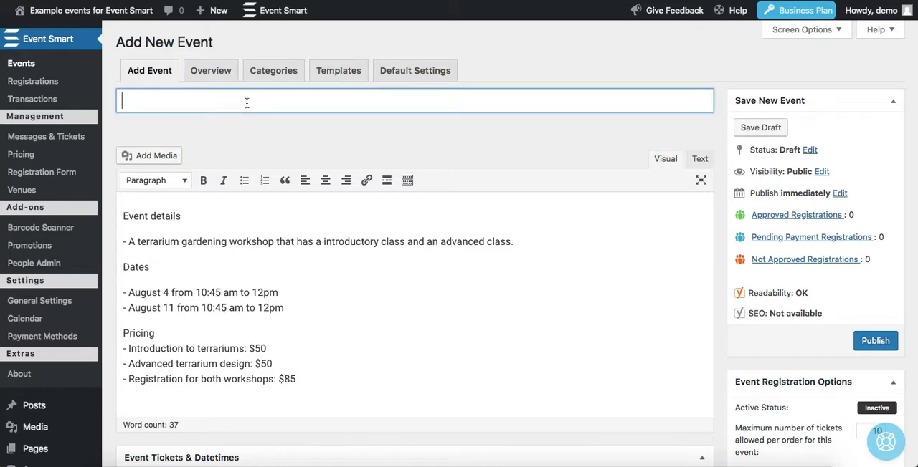
type("Ter")
key("BackSpace")
key("BackSpace")
key("BackSpace")
type("My Terrarium Wokr")
key("BackSpace")
key("BackSpace")
type("rkshop")
Step: Set the event datetime's start to August 4, 2018 at 10:45 am
scroll(407, 165, "down", 2)
scroll(407, 164, "down", 2)
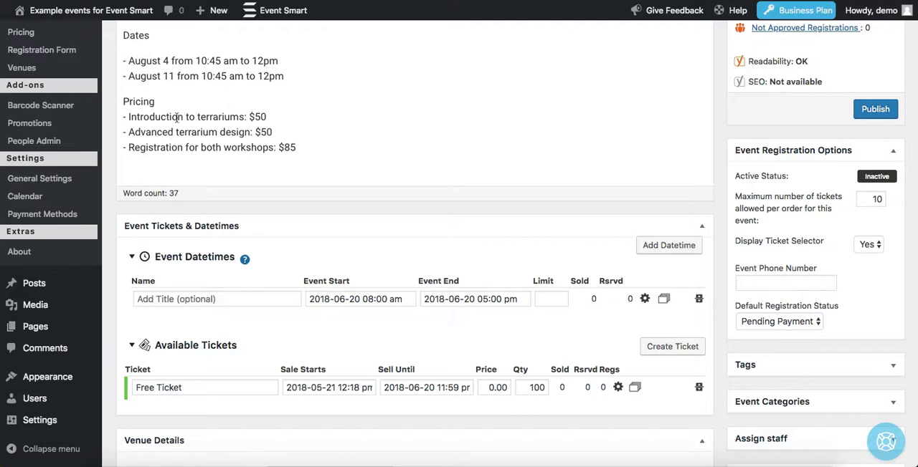
left_click(377, 299)
left_click(579, 69)
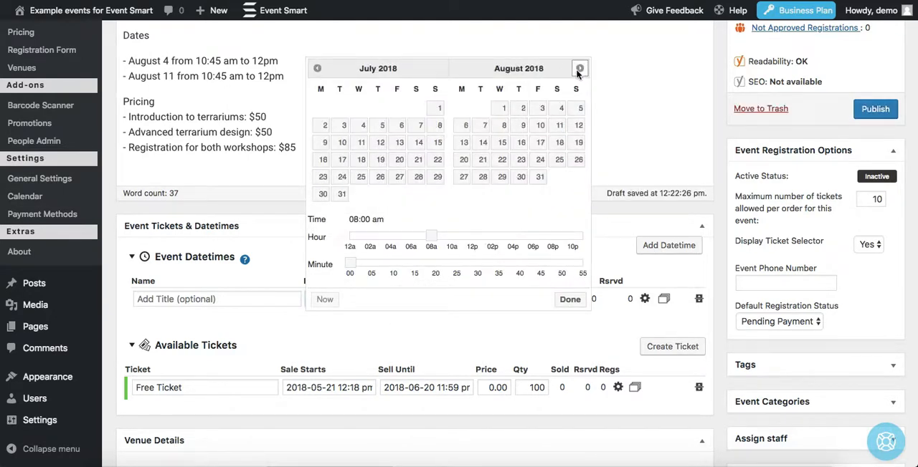
left_click(560, 109)
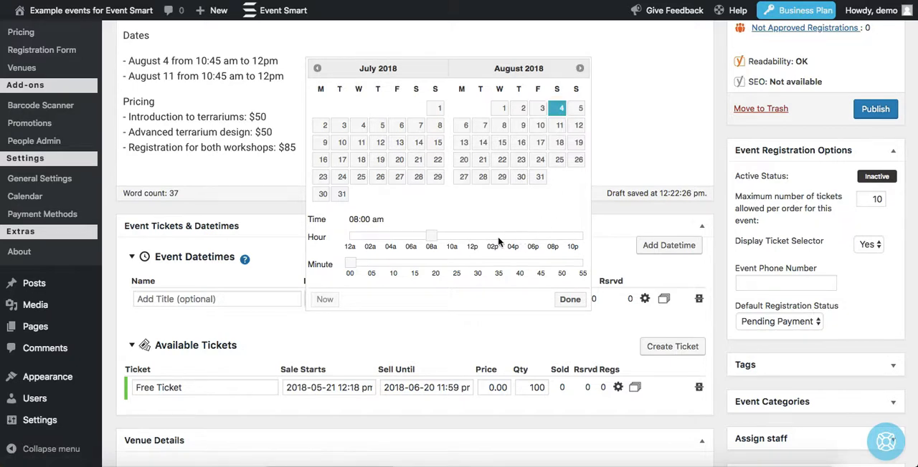
left_click(451, 237)
left_click(539, 264)
left_click(568, 299)
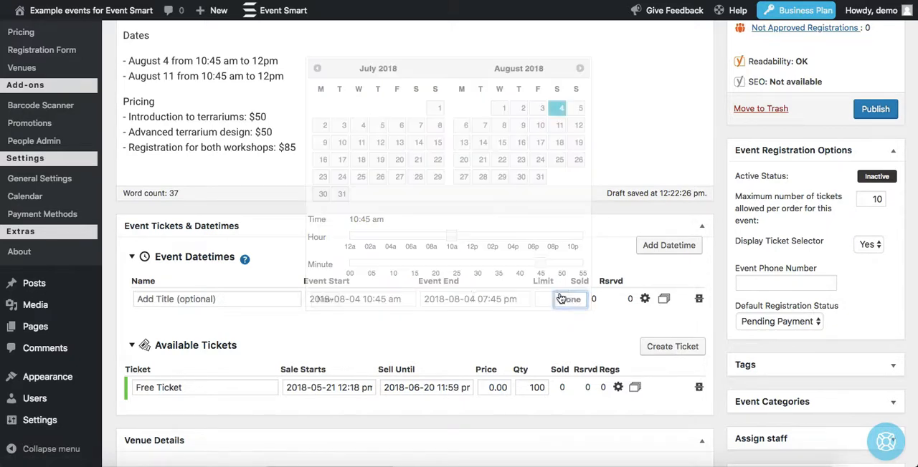
Step: Set the event datetime's end time to 12:00 pm on August 4, 2018
left_click(467, 300)
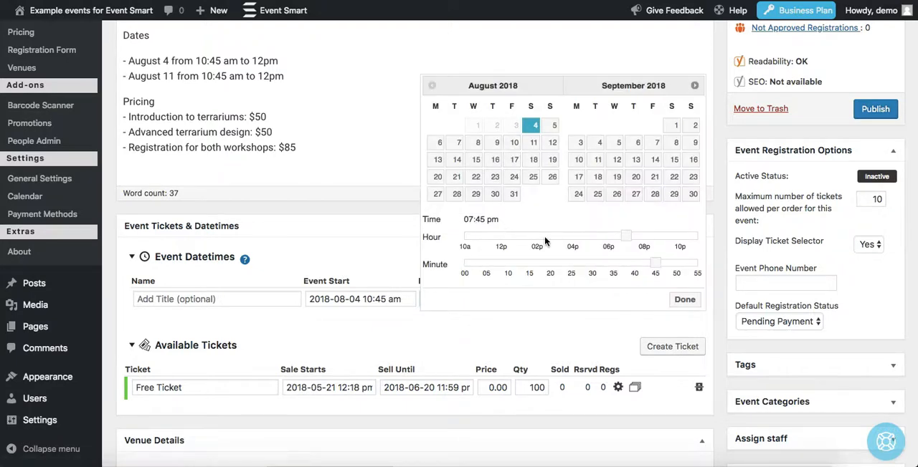
left_click(501, 239)
left_click_drag(655, 264, 461, 264)
left_click(684, 300)
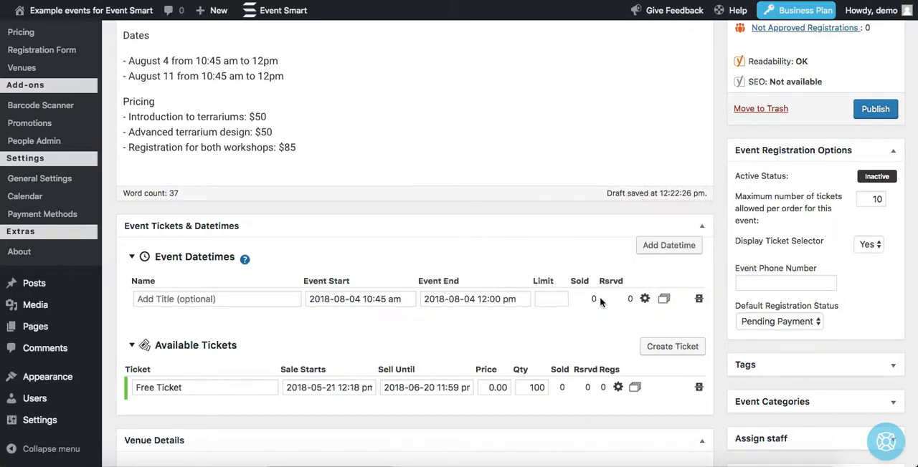
Step: Duplicate the event datetime and name the first one "Introduction to terrariums"
left_click(664, 301)
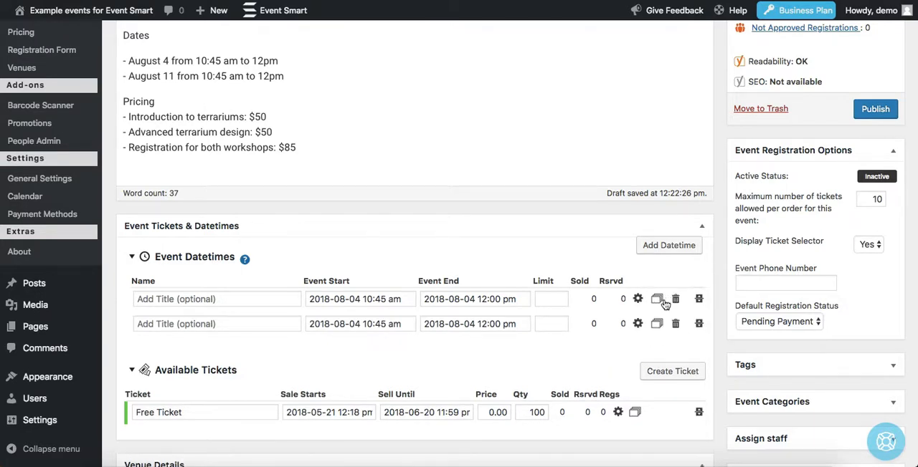
left_click(241, 299)
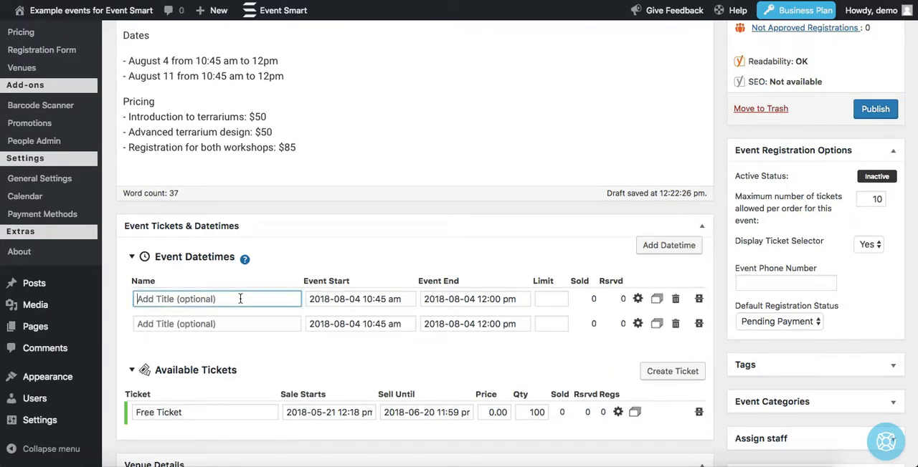
type("Intr")
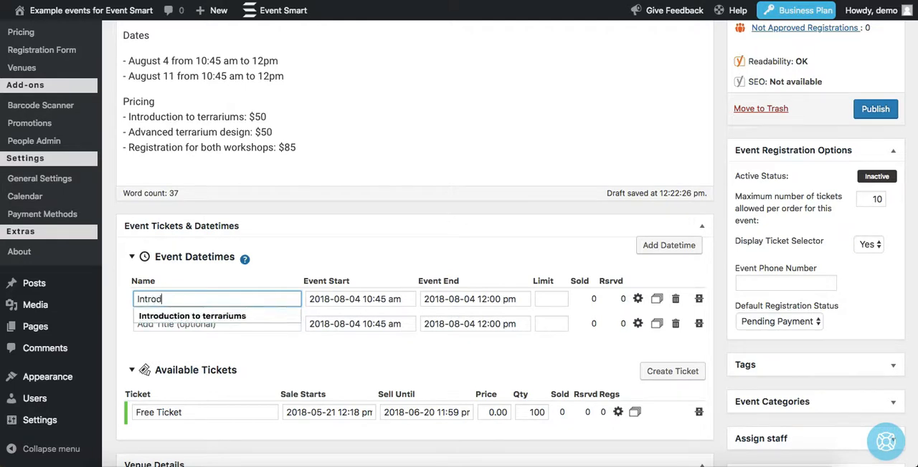
type("od")
key("Down")
key("Return")
Step: Name the second datetime "Advanced terrarium design" and move its start date to August 11, 2018
left_click(250, 324)
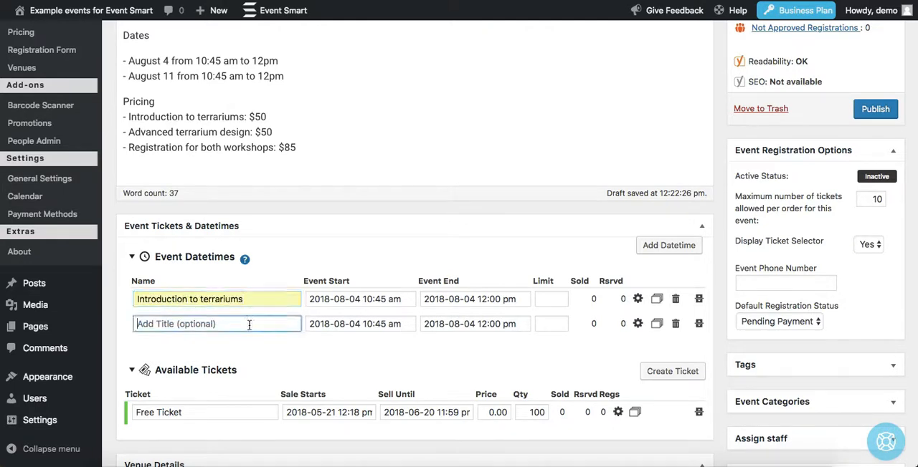
type("Advanced terrarium design")
left_click(256, 342)
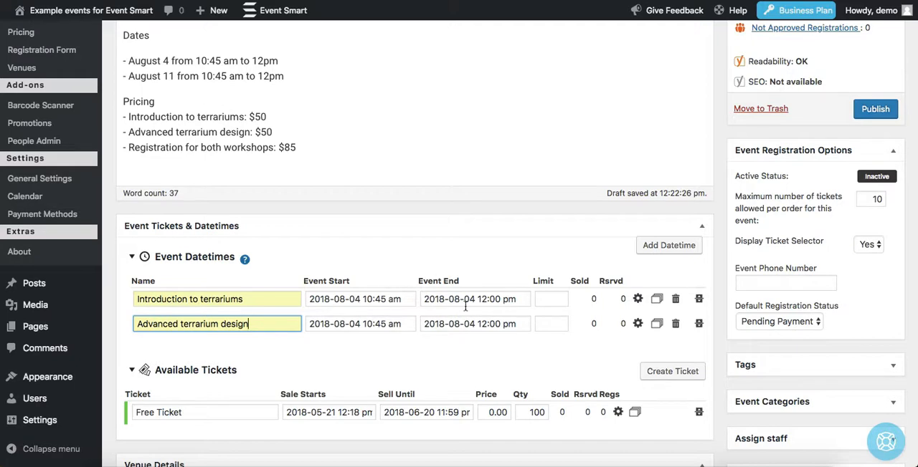
left_click(354, 324)
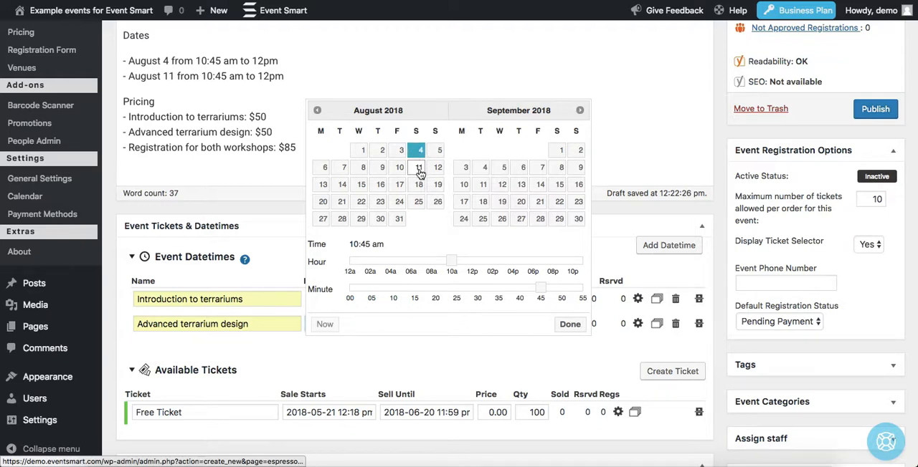
left_click(418, 168)
left_click(570, 324)
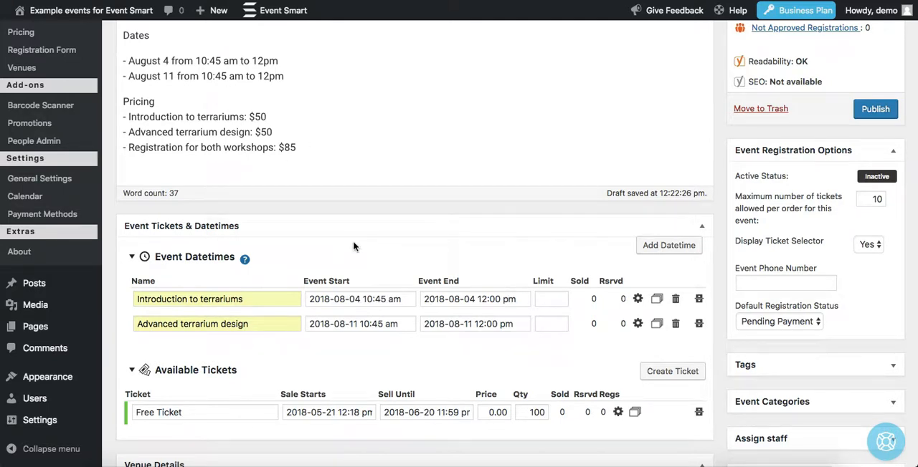
Step: Rename the free ticket "Registration for introductory workshop"
scroll(353, 246, "down", 1)
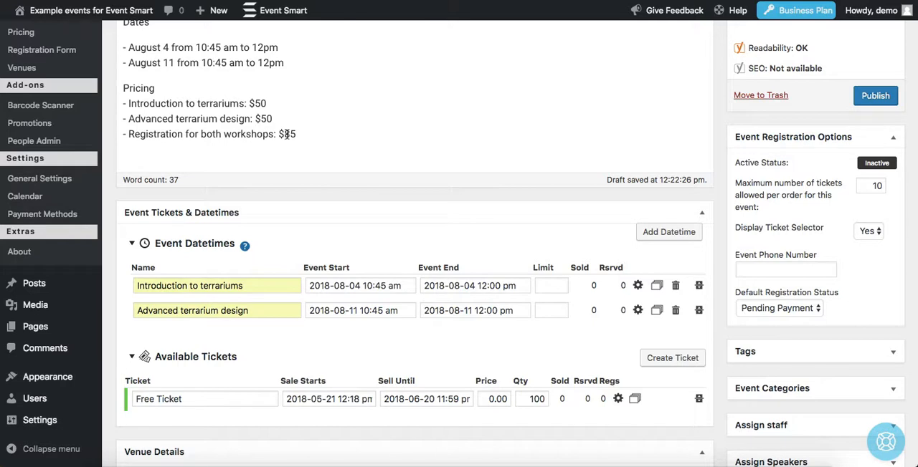
scroll(303, 286, "down", 1)
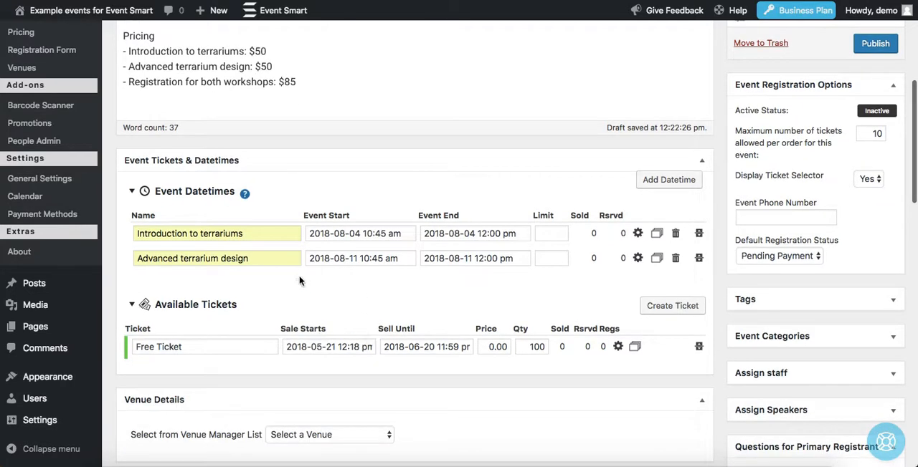
left_click(203, 351)
triple_click(203, 351)
type("I")
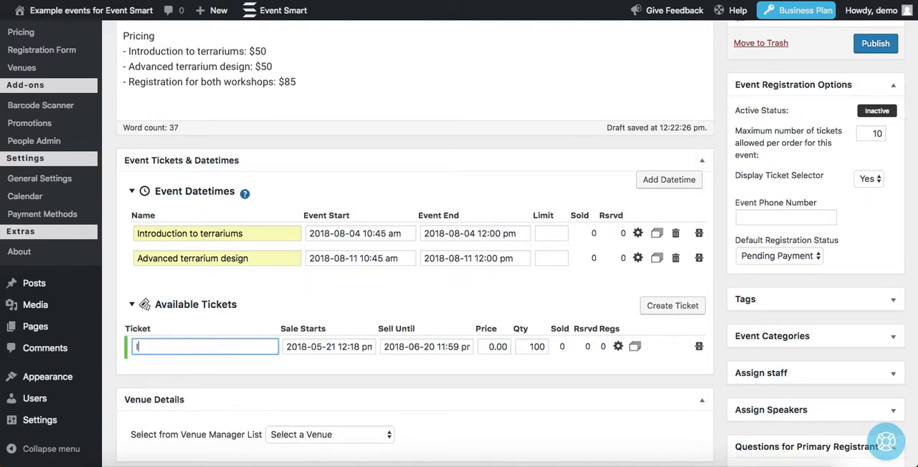
type("Regist")
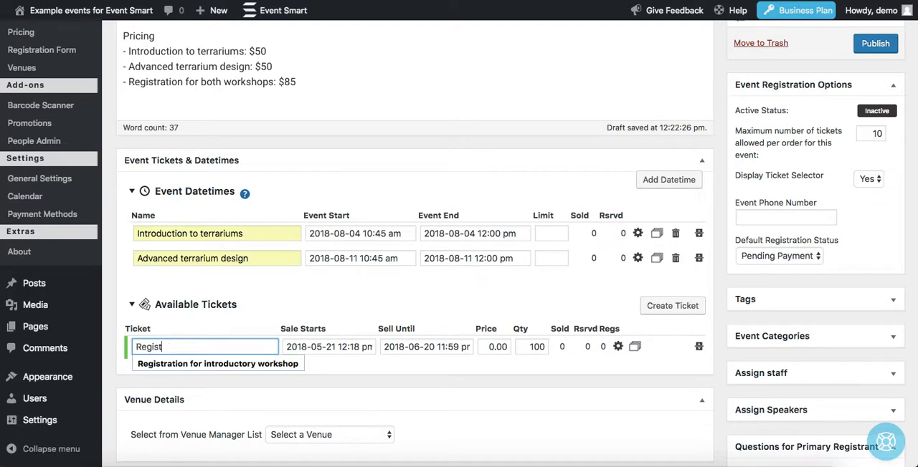
type("r")
key("Down")
key("Return")
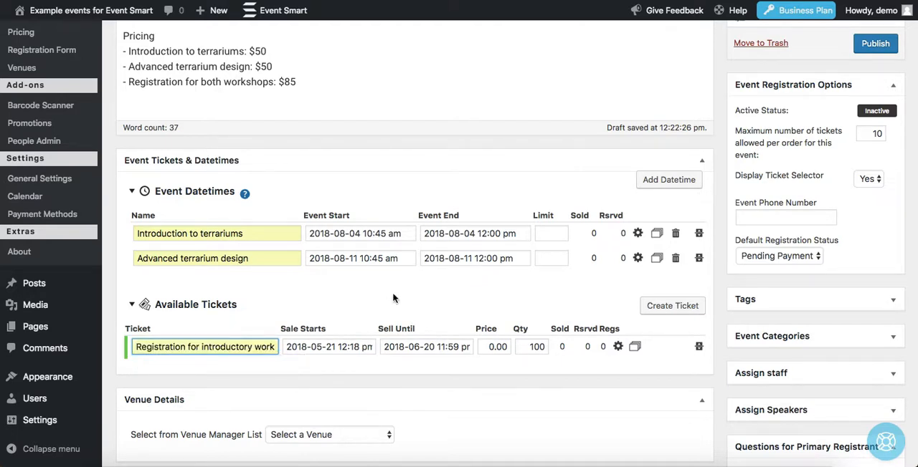
Step: Set the introductory workshop ticket to sell until August 3, 2018 at 11:55 pm
left_click(425, 350)
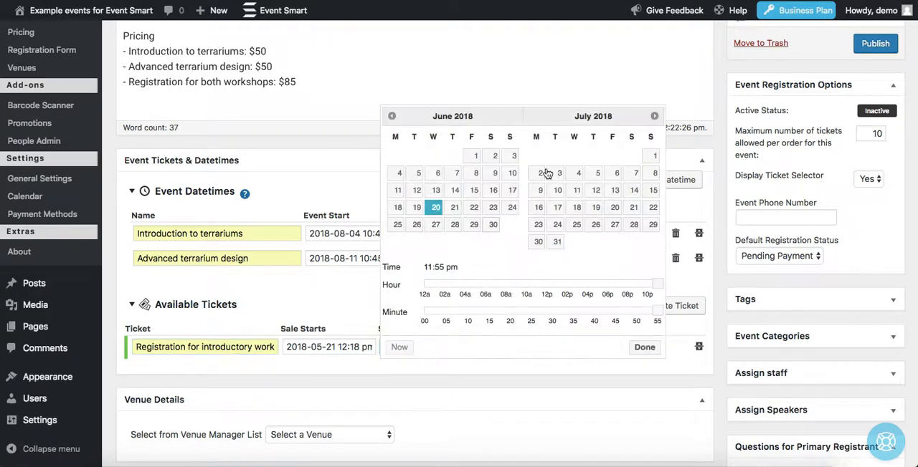
left_click(654, 116)
left_click(654, 116)
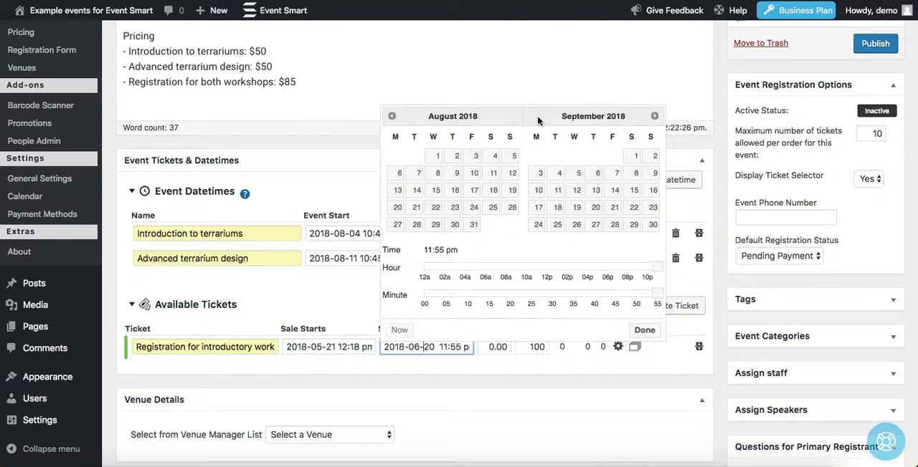
left_click(476, 156)
left_click(643, 329)
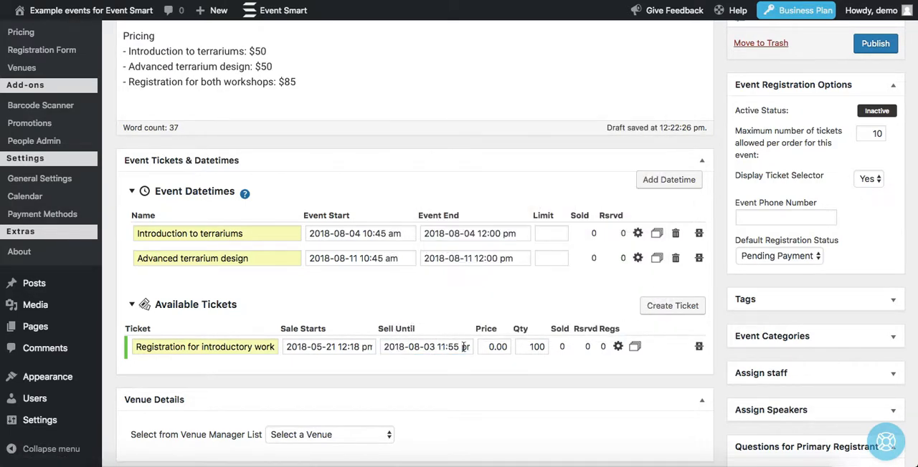
Step: Set the introductory workshop ticket's price to 50.00 and clear its quantity limit
left_click(500, 351)
type("50.00")
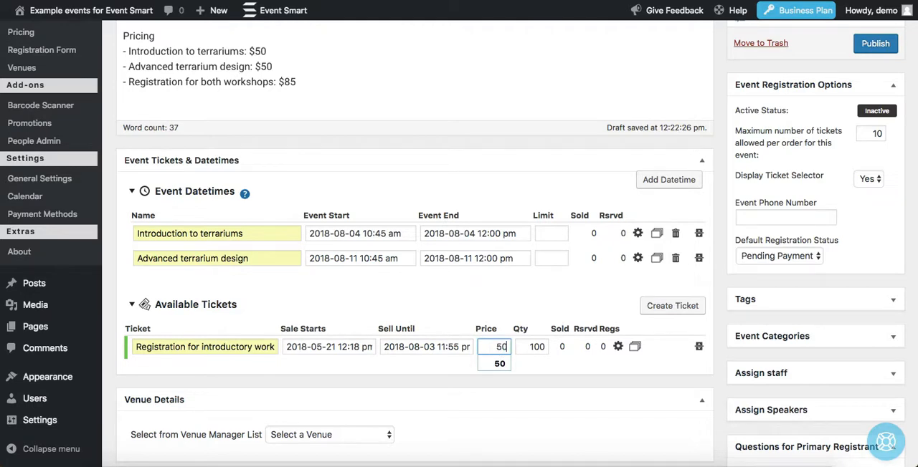
left_click(540, 346)
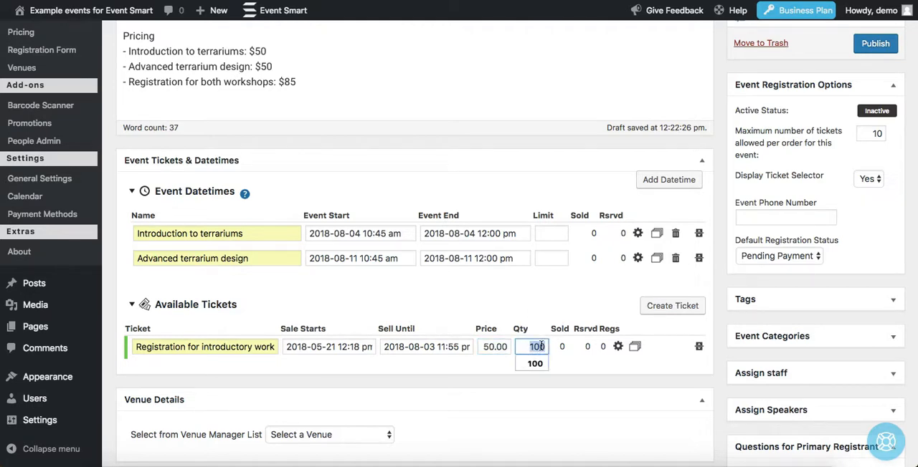
key("BackSpace")
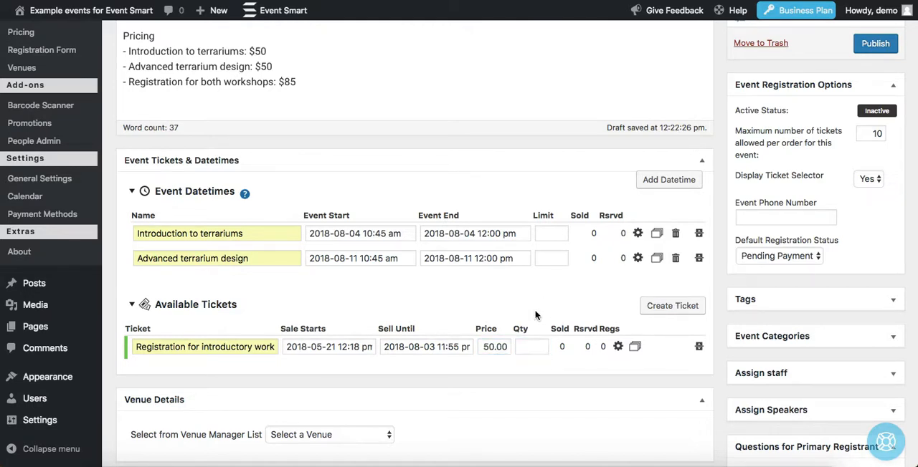
Step: Duplicate the introductory workshop ticket twice and rename the first copy "Registration for advanced workshop"
left_click(635, 348)
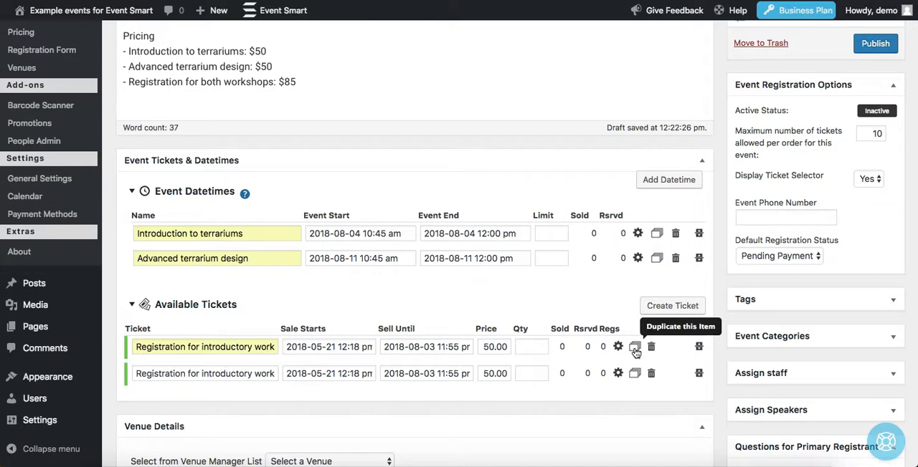
left_click(636, 348)
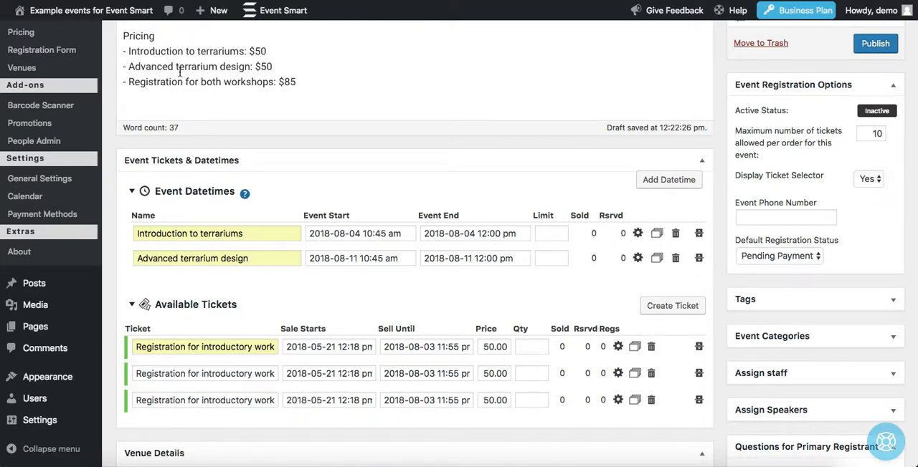
left_click(204, 373)
left_click_drag(204, 374, 300, 370)
key("BackSpace")
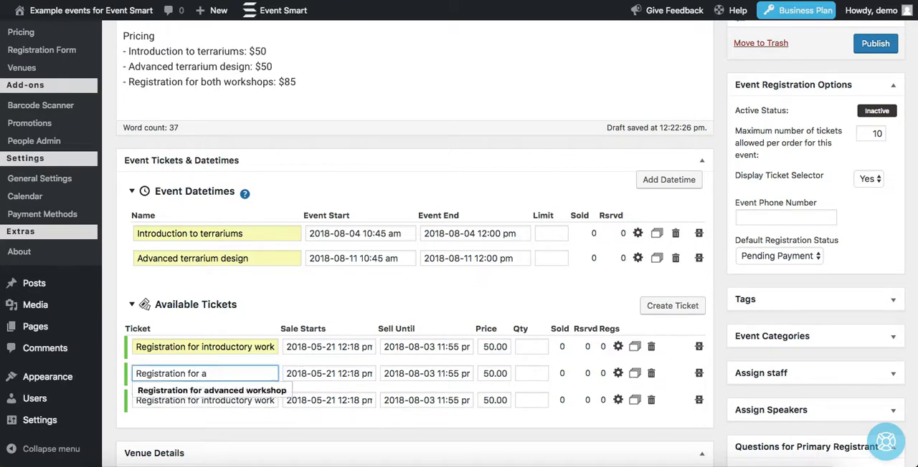
type("a")
key("Down")
key("Return")
Step: Rename the third ticket "Registration for both workshops" and set its price to 85.00
triple_click(235, 400)
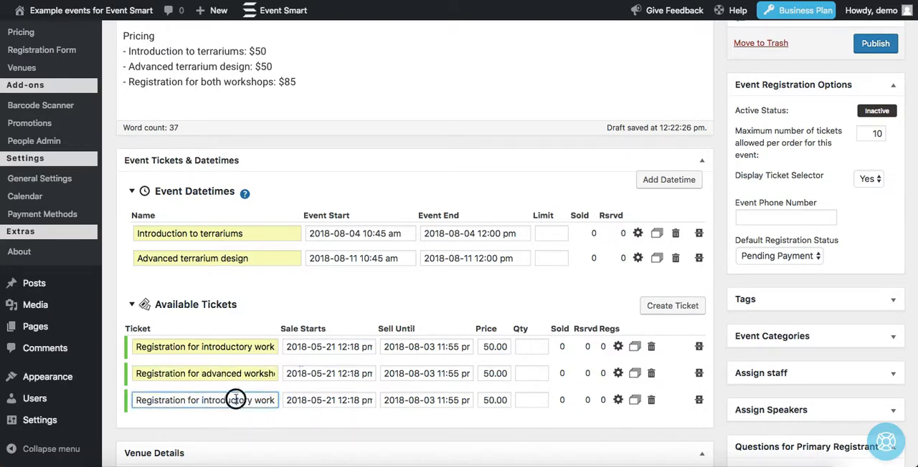
type("Registrati")
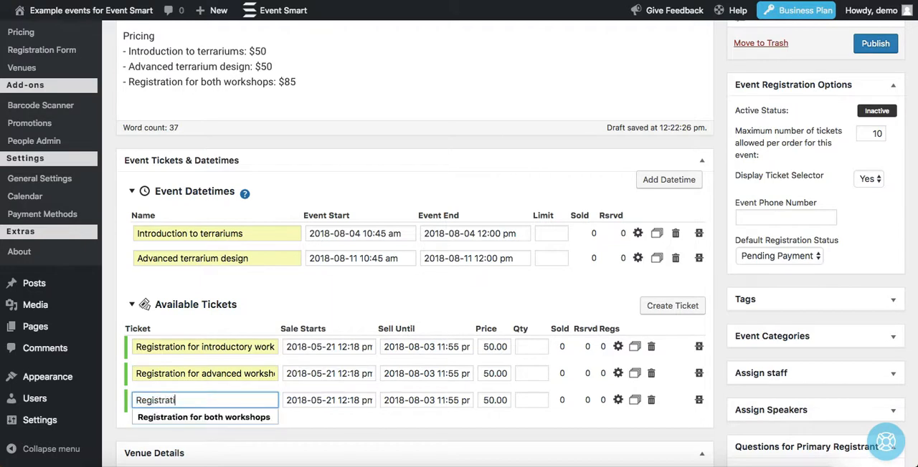
key("Down")
key("Return")
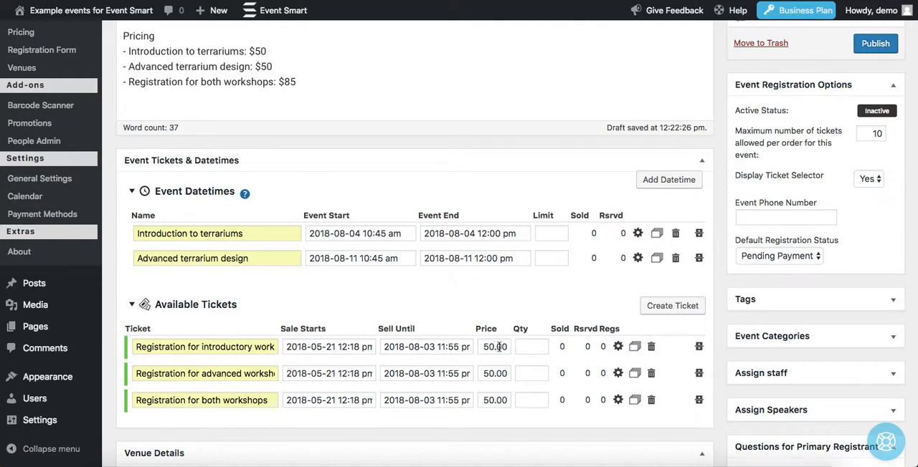
double_click(486, 403)
type("85.00")
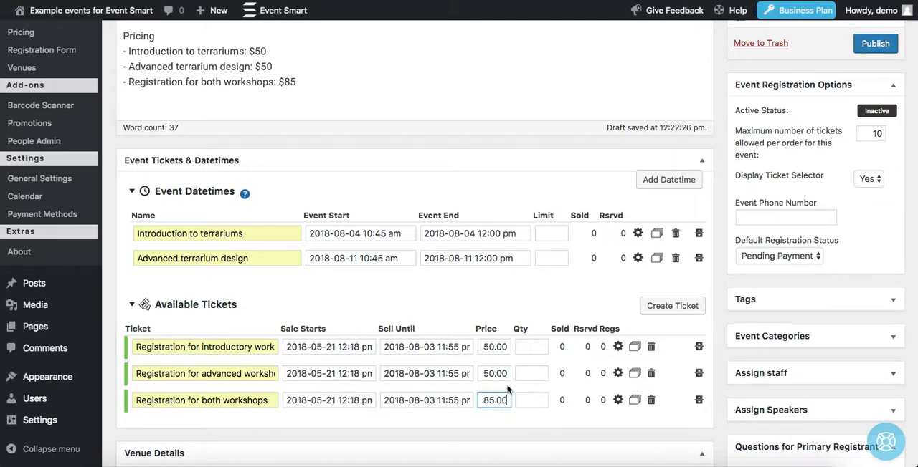
left_click(487, 288)
Step: Unassign the "Registration for advanced workshop" ticket from the "Introduction to terrariums" datetime
left_click(639, 235)
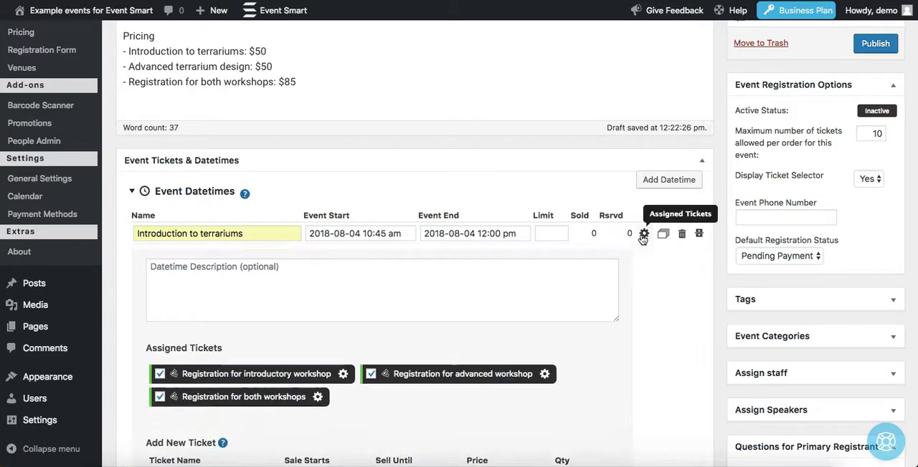
scroll(630, 246, "down", 1)
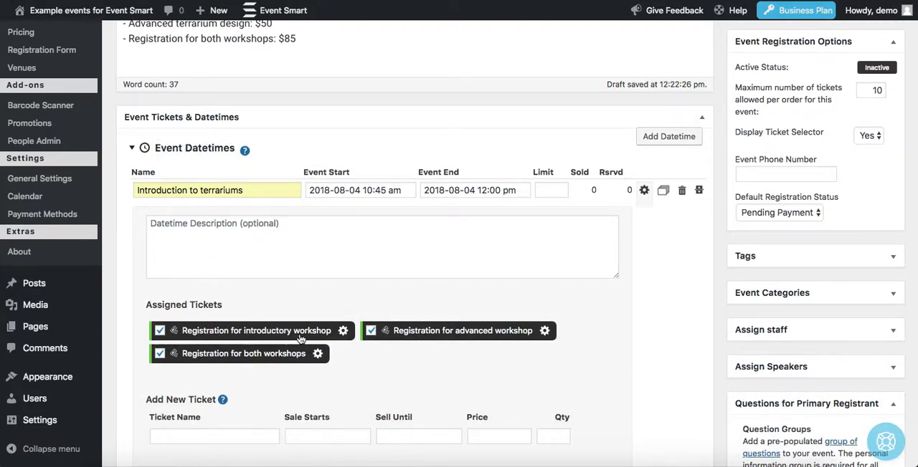
left_click(450, 335)
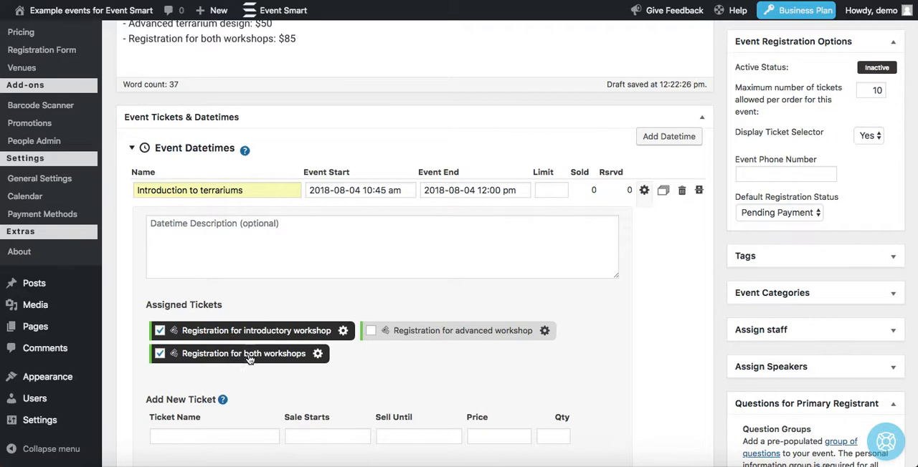
left_click(643, 192)
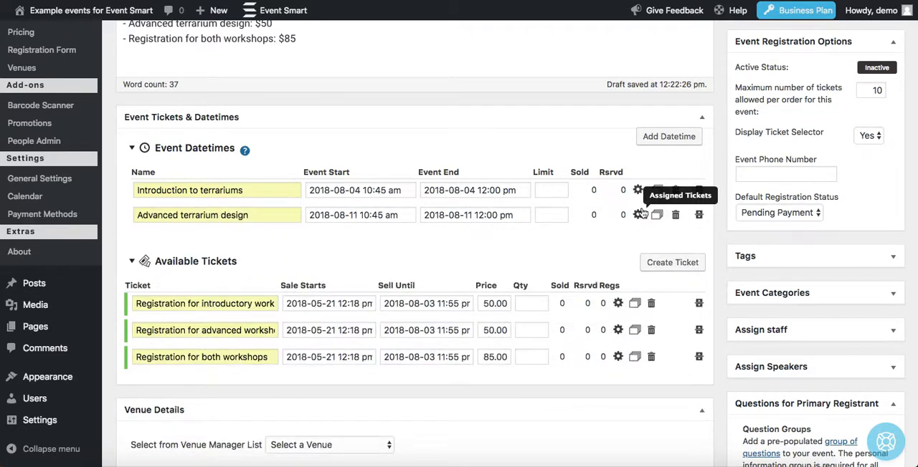
Step: Unassign the "Registration for introductory workshop" ticket from the "Advanced terrarium design" datetime
left_click(638, 215)
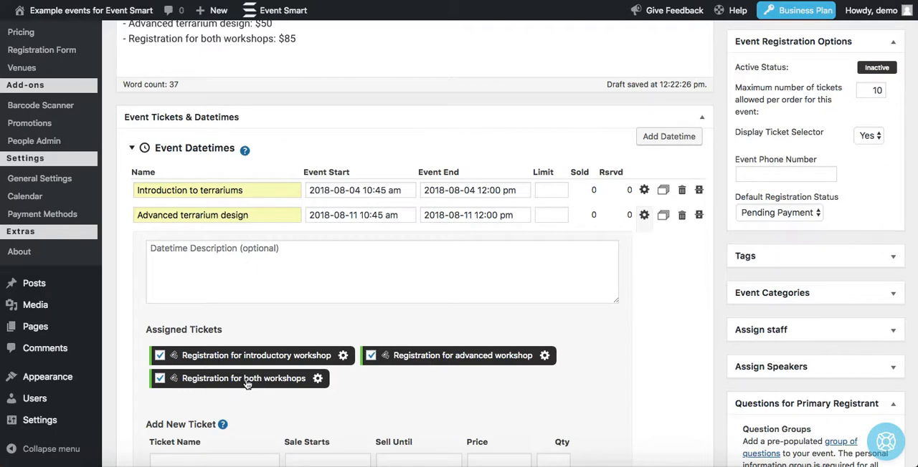
left_click(161, 356)
left_click(644, 217)
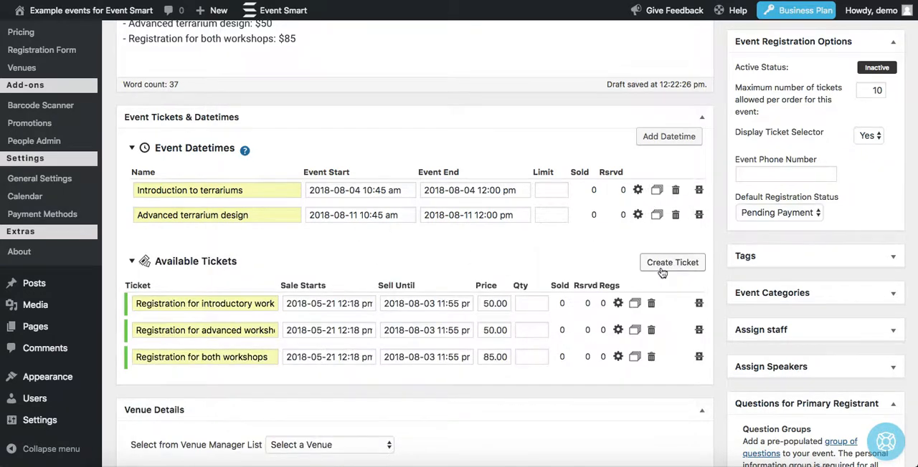
Step: Save the event as a draft and open its preview page in a new browser tab to review the tickets and class dates
scroll(658, 269, "up", 5)
left_click(770, 128)
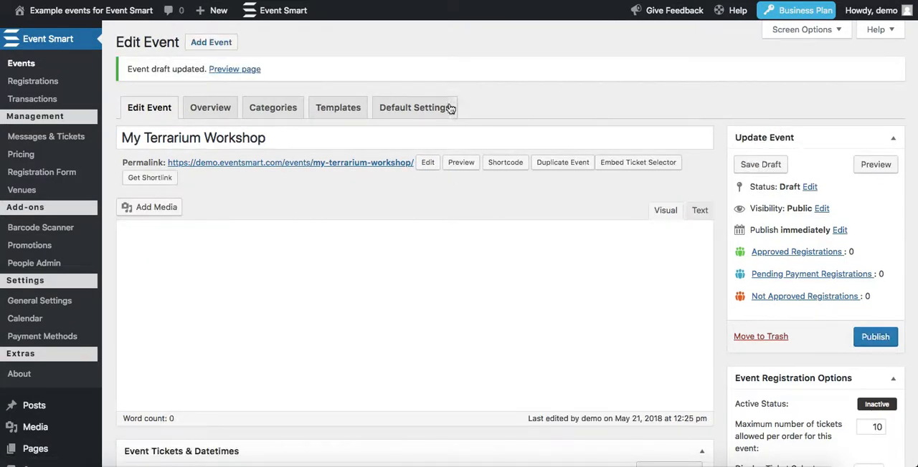
right_click(231, 70)
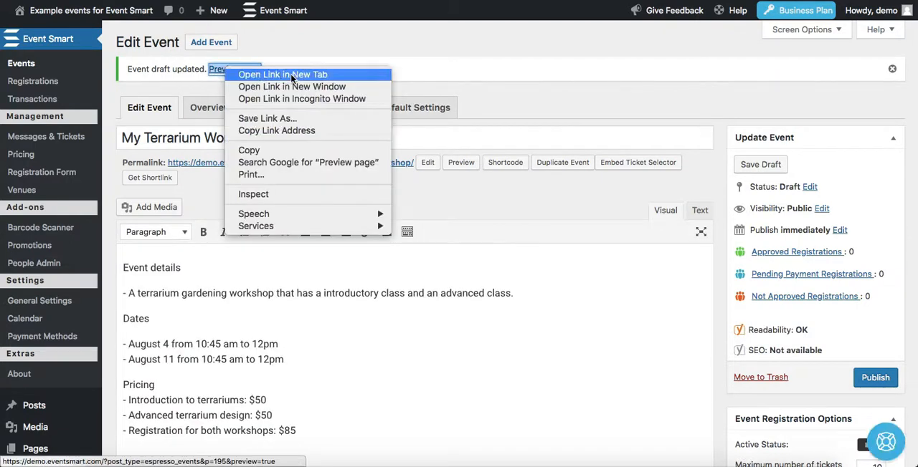
left_click(292, 75)
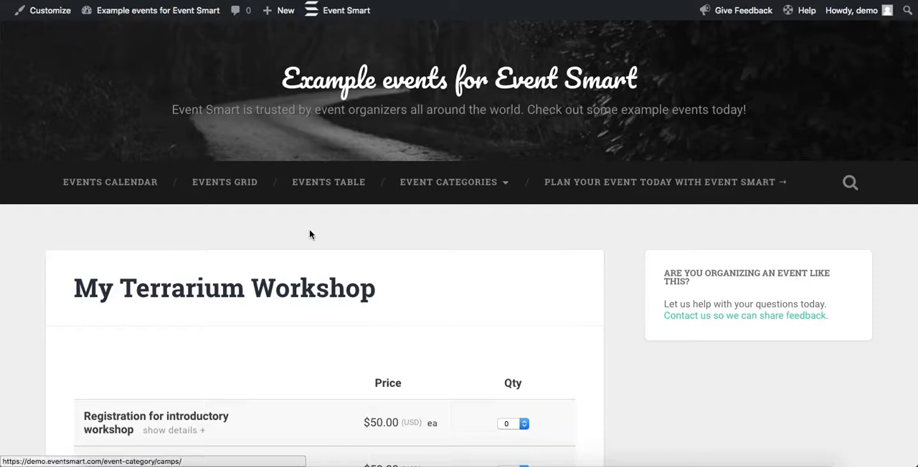
scroll(309, 225, "down", 3)
scroll(316, 207, "down", 1)
scroll(321, 201, "up", 1)
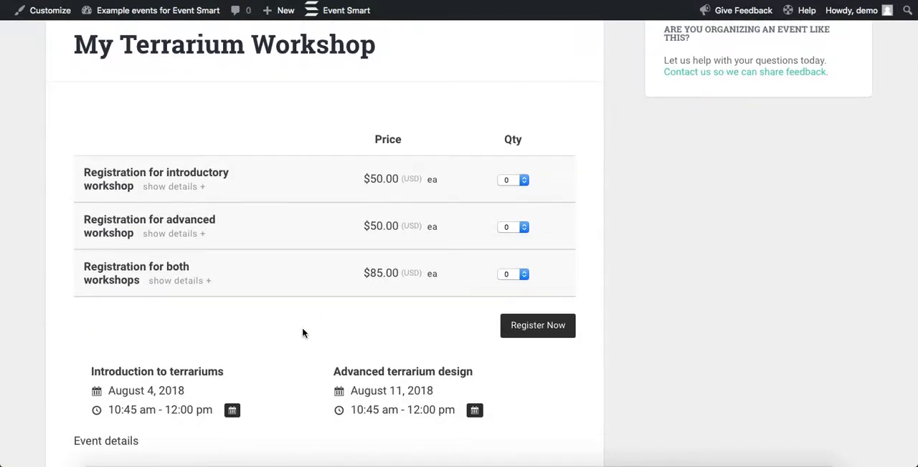